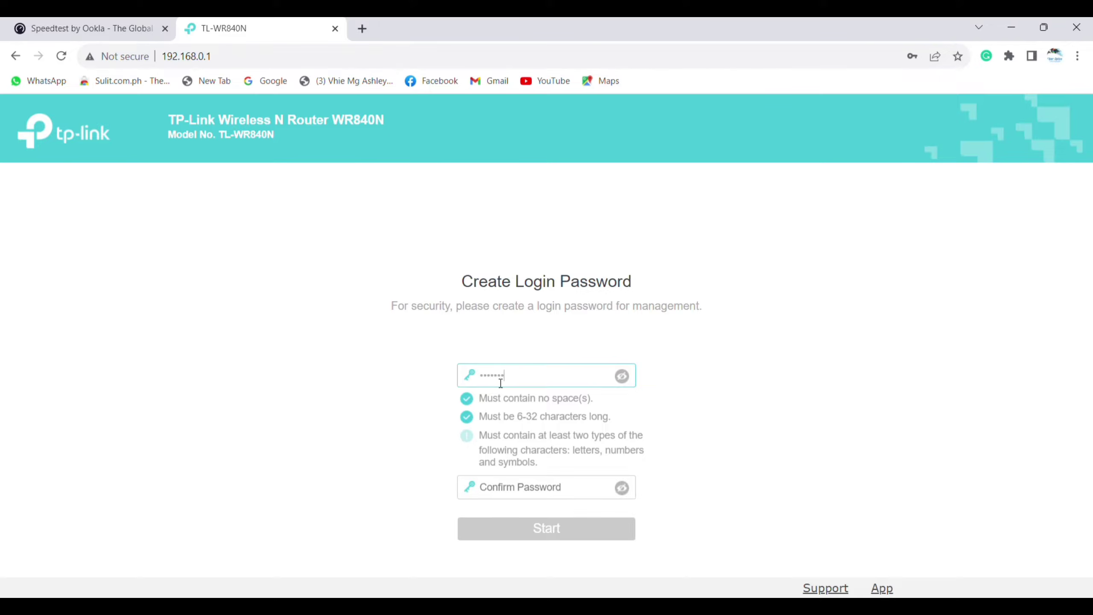
- Enter the new router login password, retype it to confirm, reveal it to check, and submit
text(•••••)
click(363, 425)
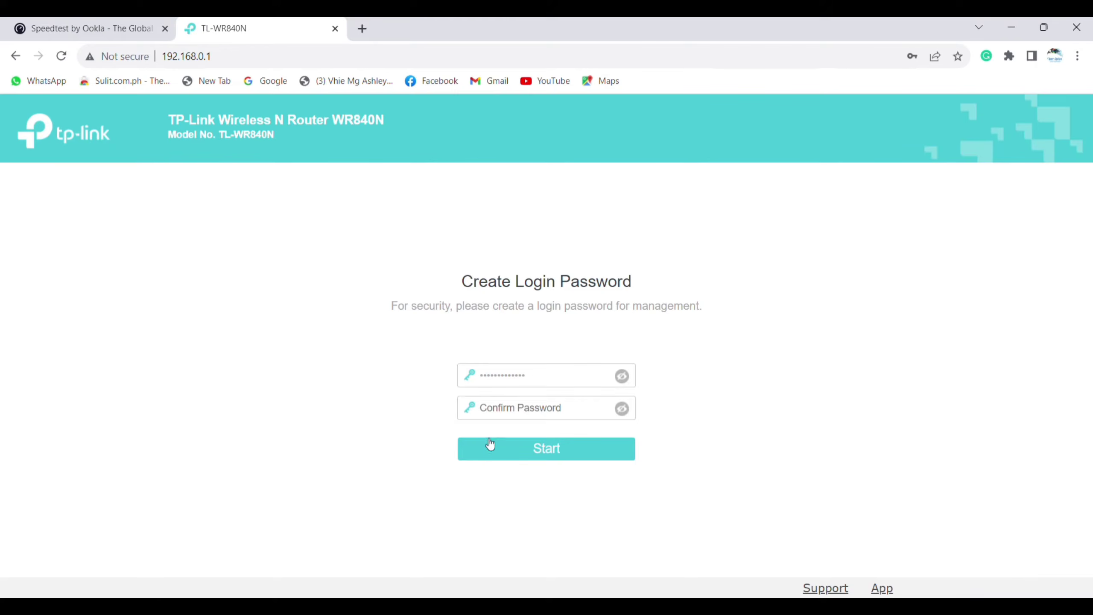
click(622, 377)
text(testw)
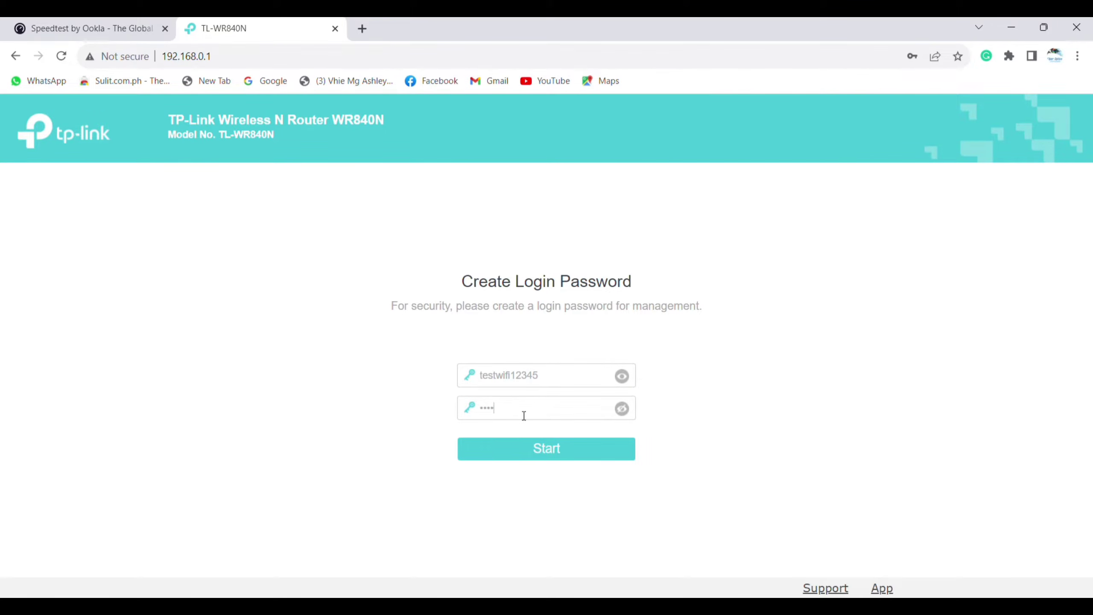
key(ctrl+a)
key(BackSpace)
text(testwifi12345)
click(632, 412)
click(544, 459)
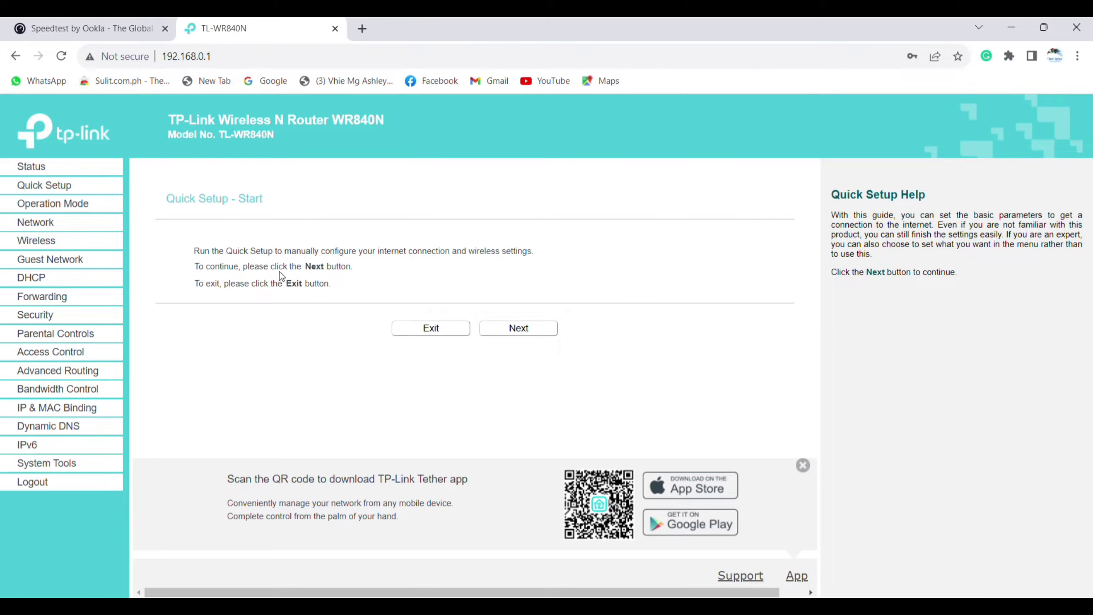
- Dismiss the Tether app banner and continue past the Quick Setup introduction
click(805, 465)
click(521, 329)
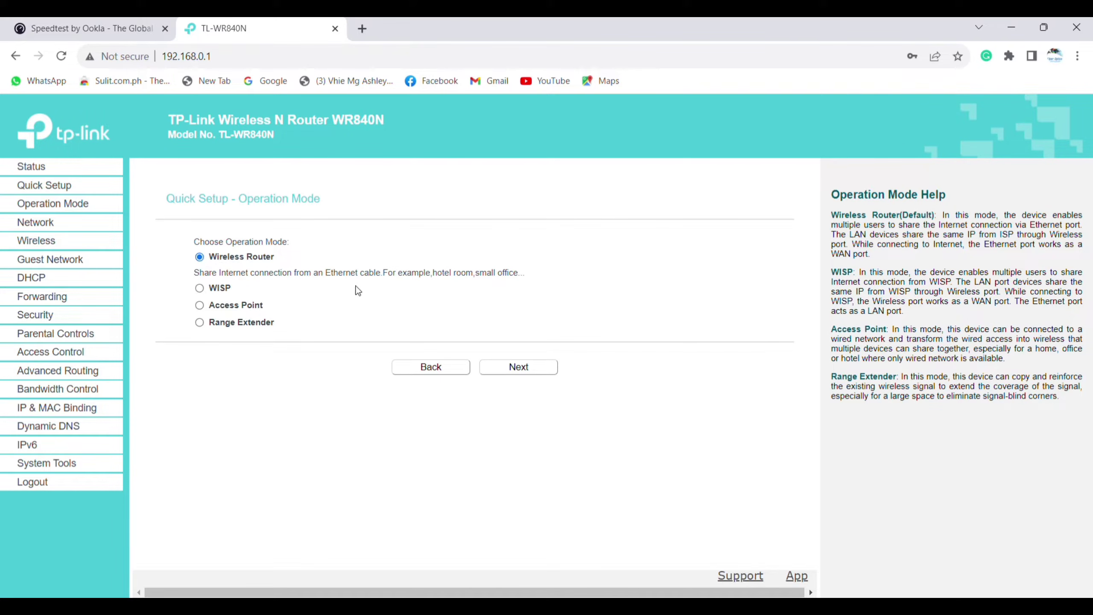
- Keep Wireless Router operation mode and select Dynamic IP as the WAN connection type
click(526, 369)
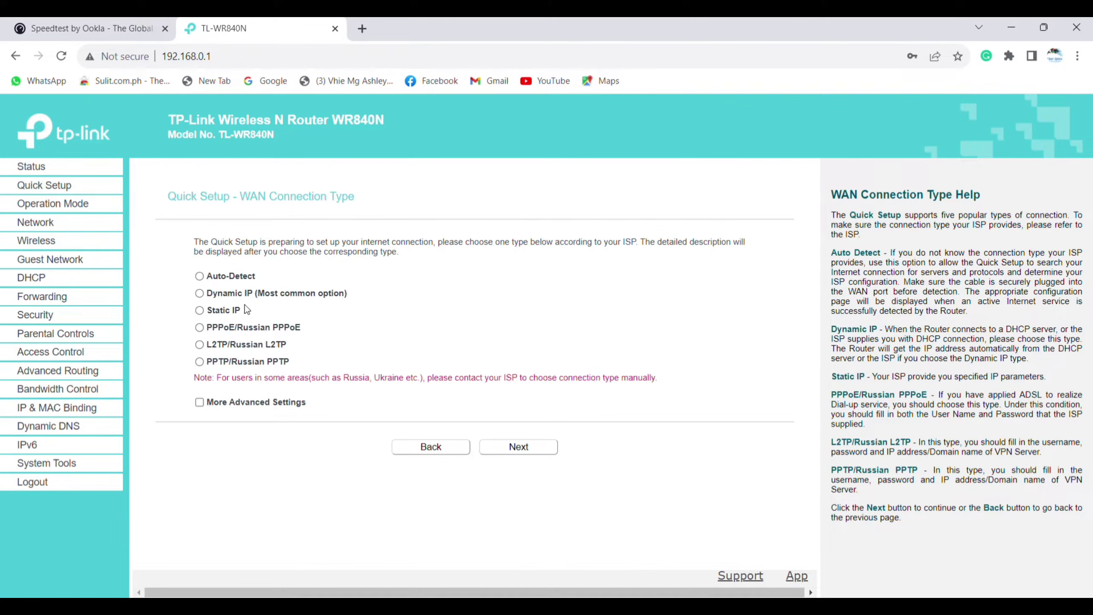
click(235, 275)
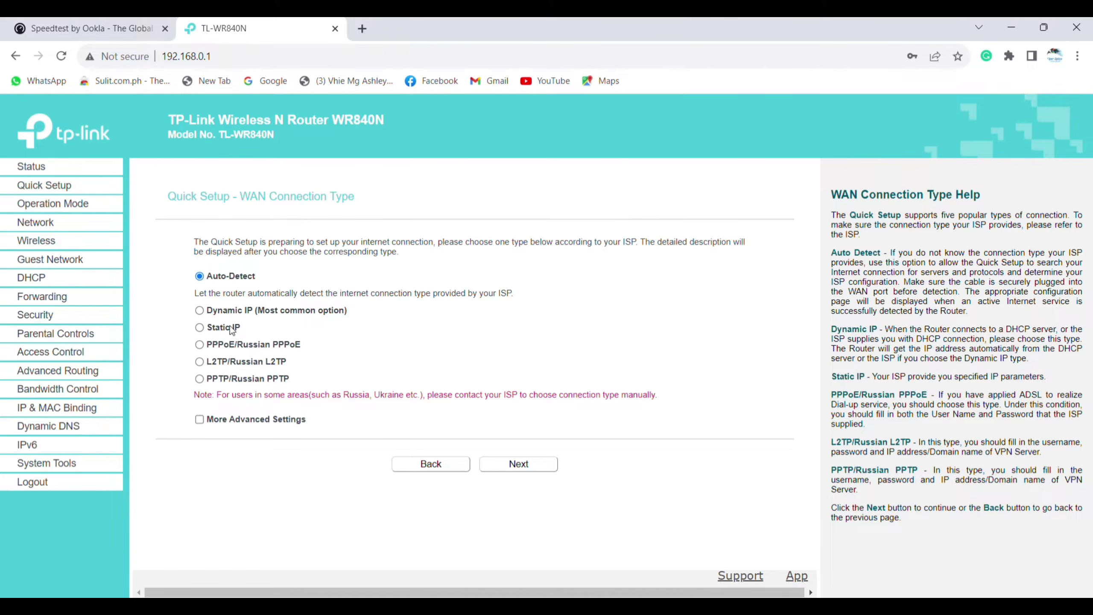
click(199, 310)
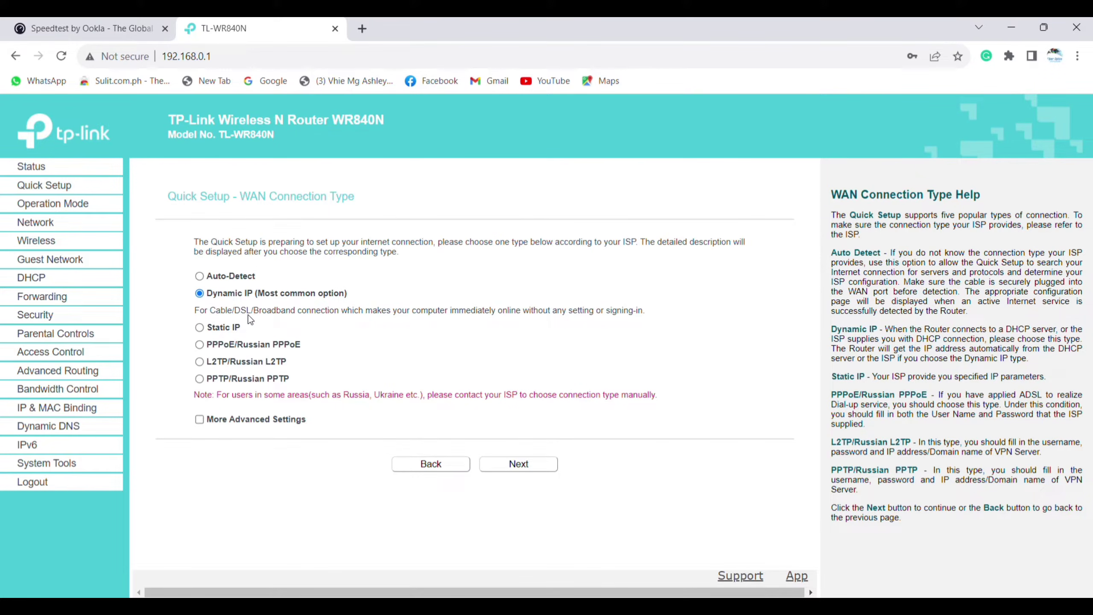
click(200, 328)
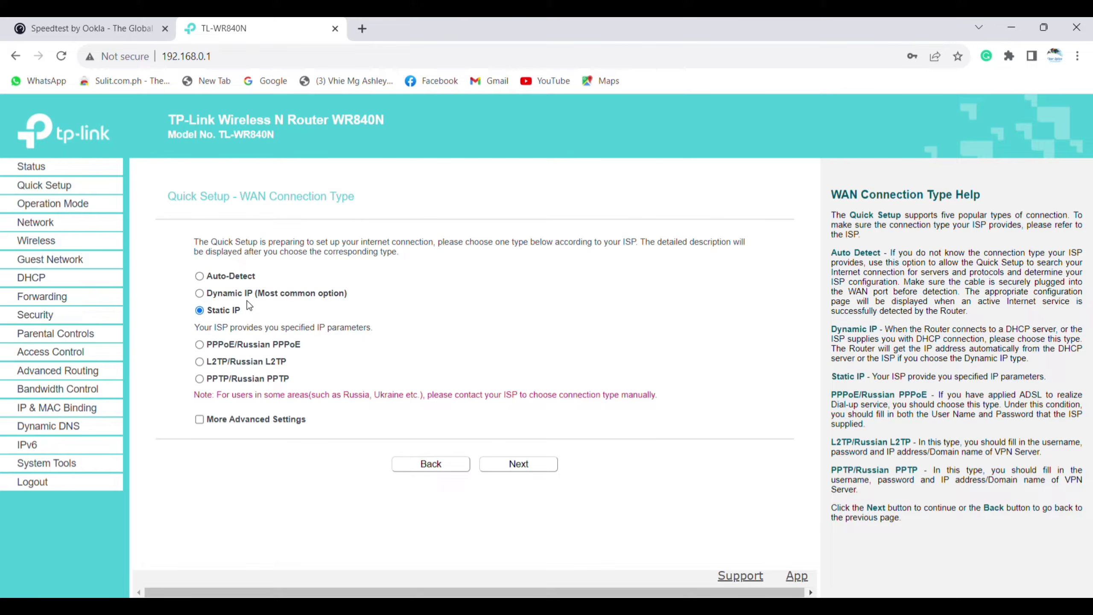
click(200, 294)
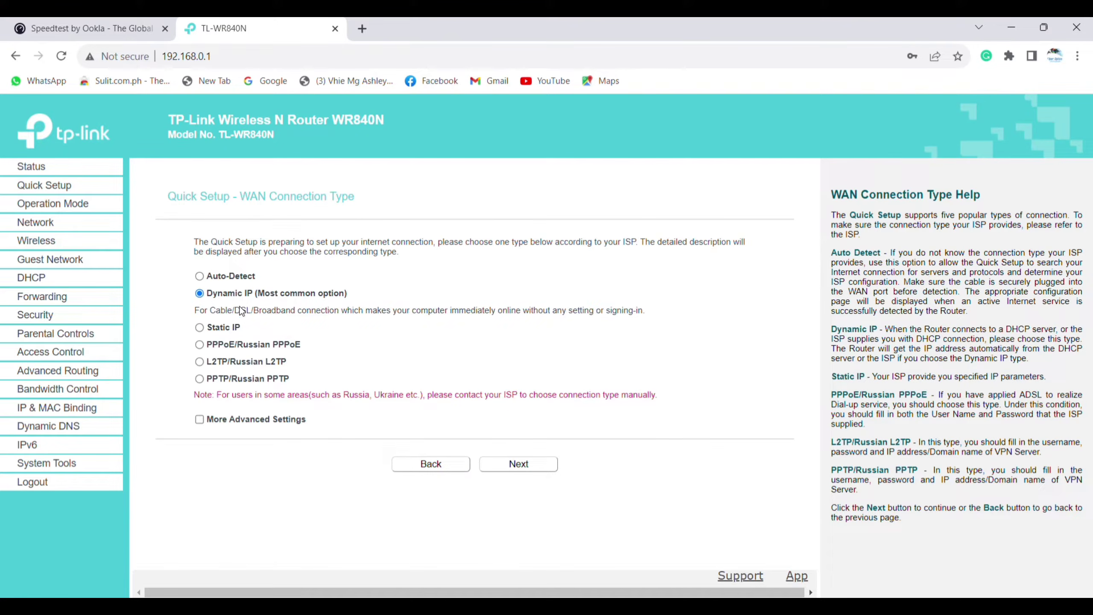
click(548, 461)
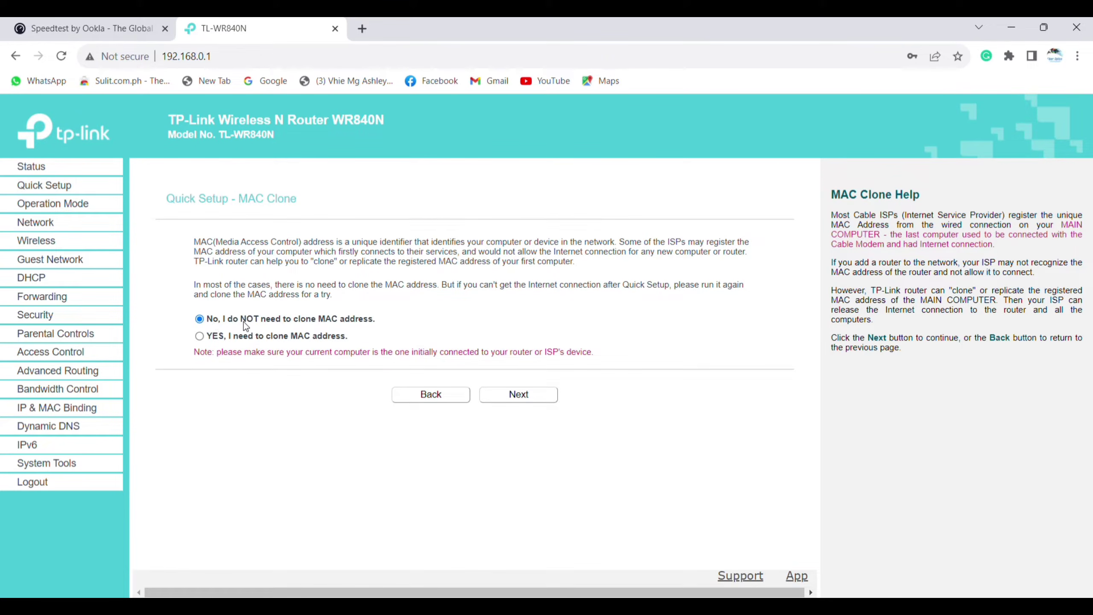
- Continue with 'No, I do NOT need to clone MAC address' selected
click(513, 395)
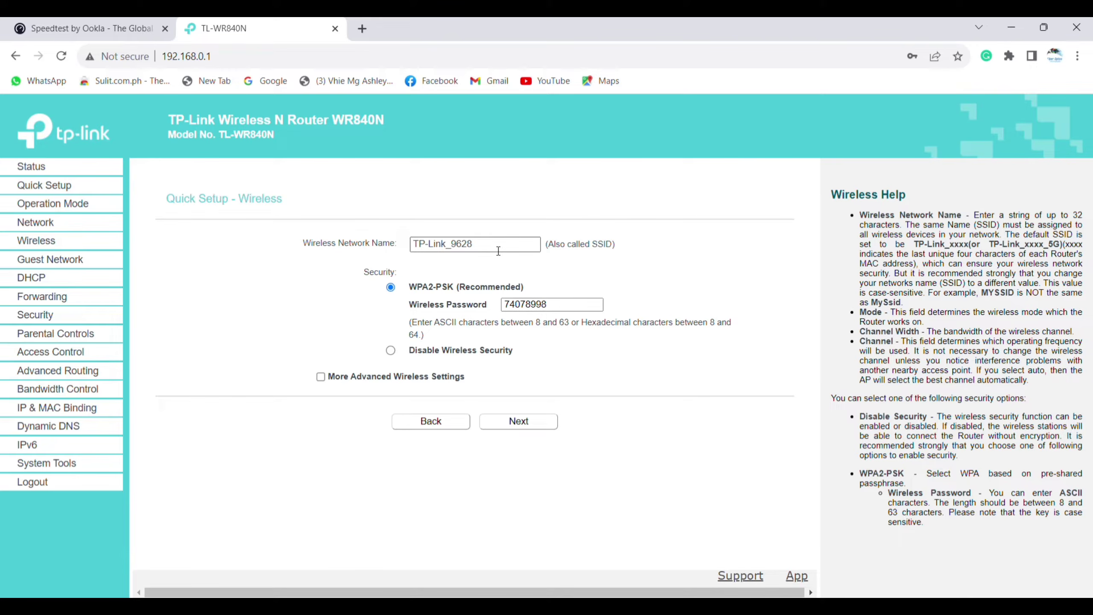
- Rename the wireless network to 'Test WIFI', enter a new wireless password, and save Quick Setup
drag(498, 250, 401, 244)
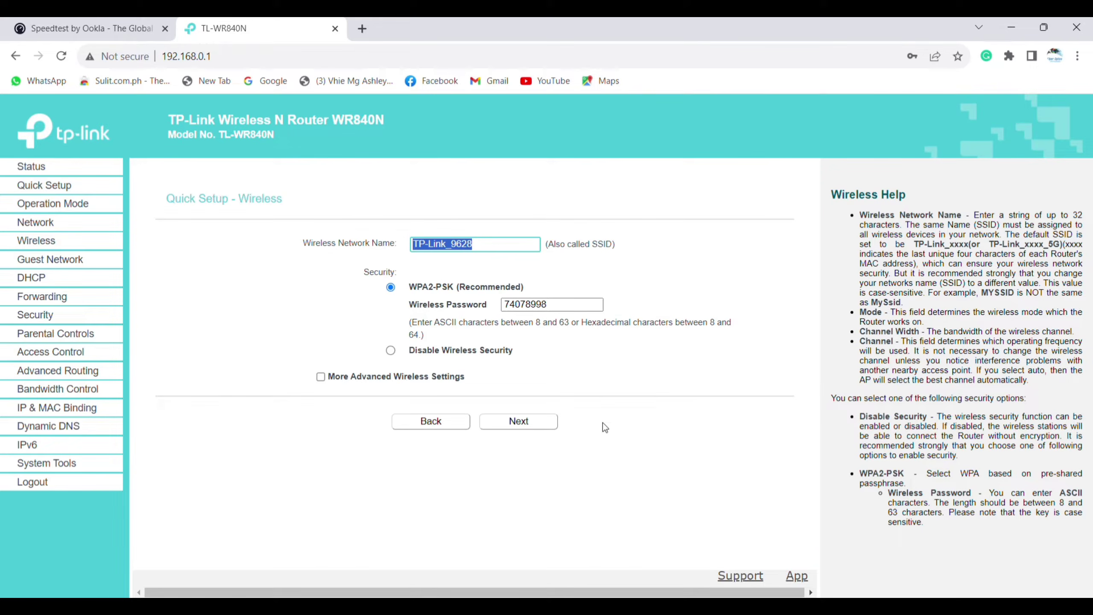
text(T)
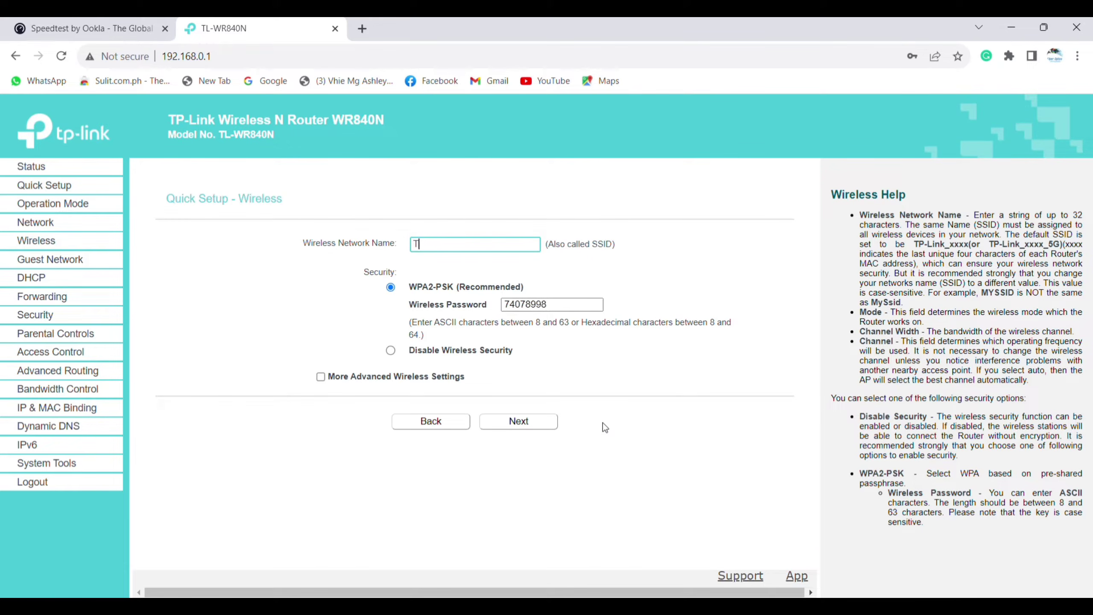
text(est WIFI)
click(557, 310)
drag(557, 310, 492, 310)
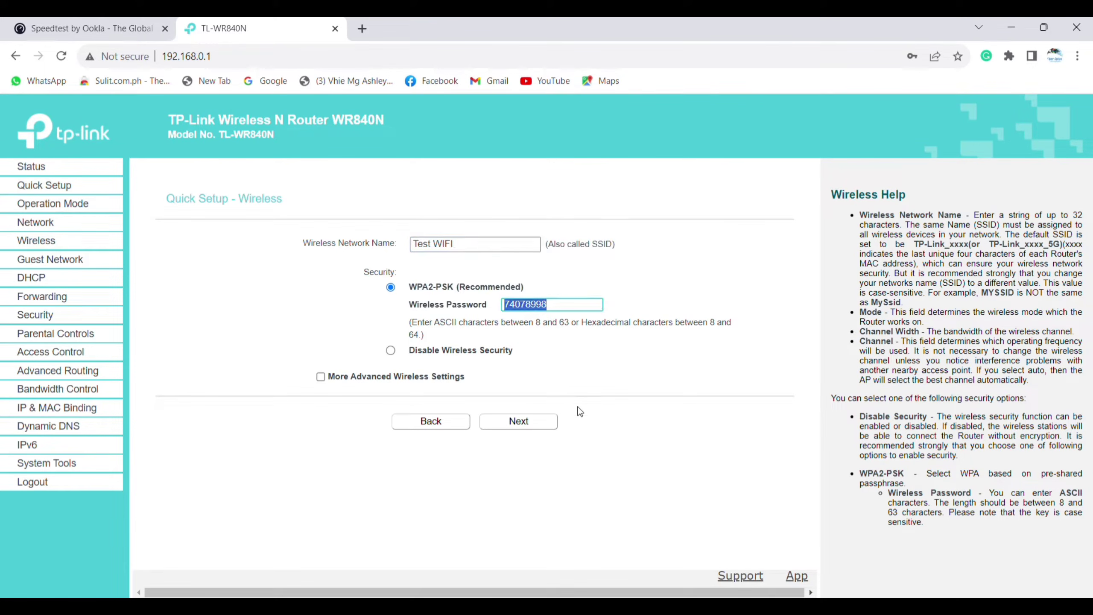
text(testwifi12345)
click(535, 428)
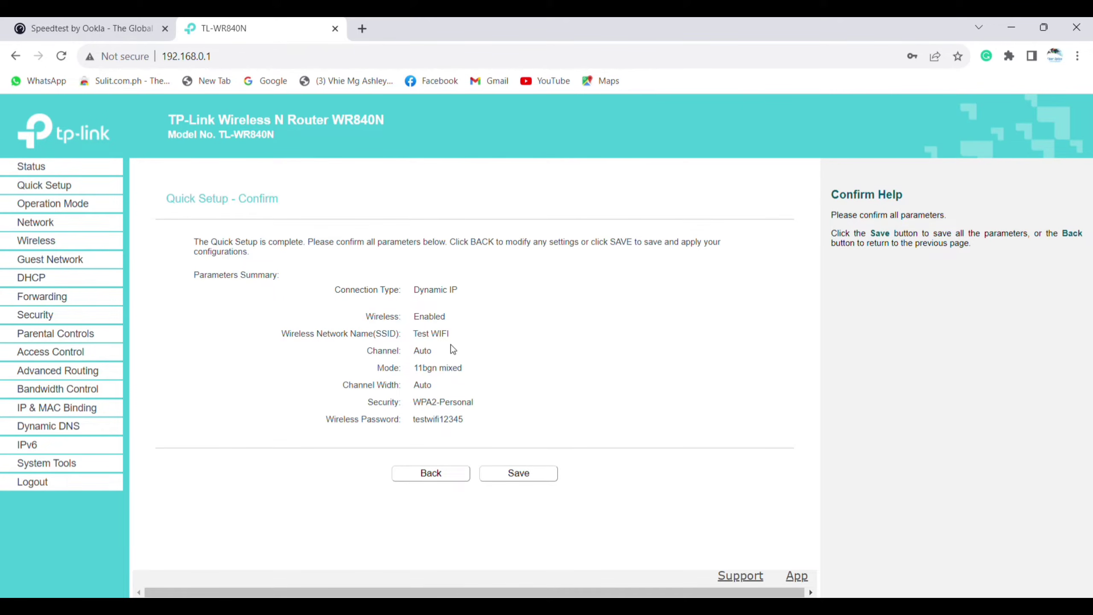
click(520, 474)
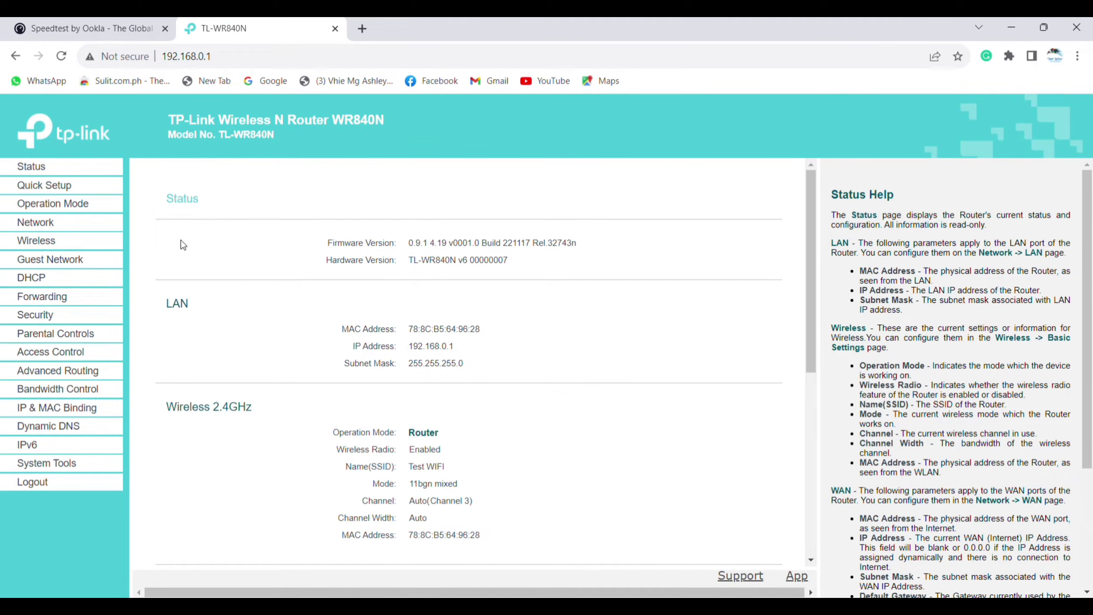
- Go to Network > LAN to view LAN IP 192.168.0.1 and subnet mask 255.255.255.0
click(80, 210)
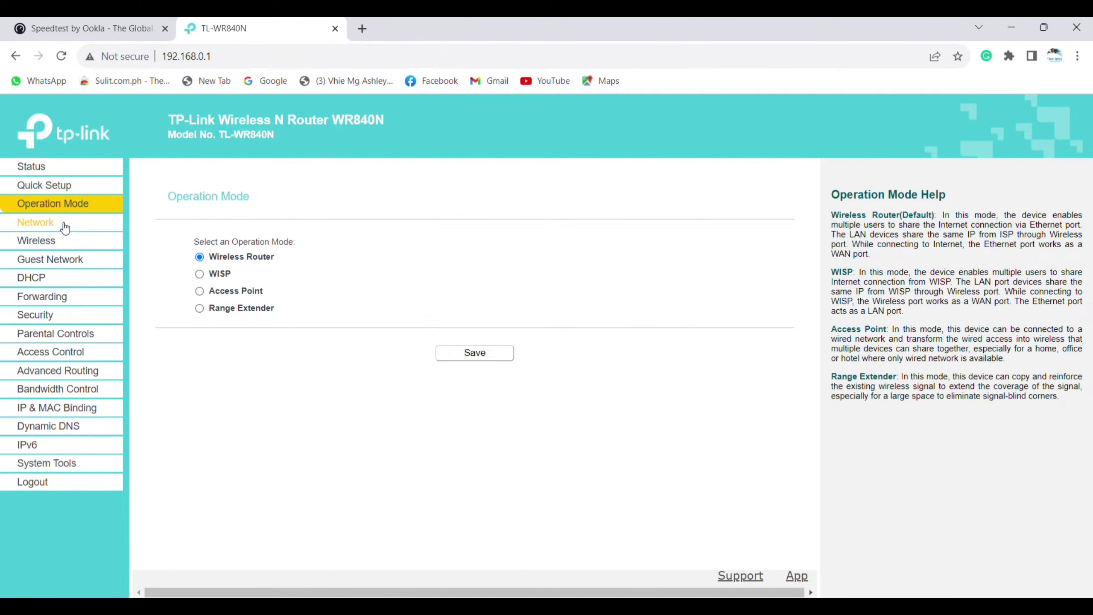
click(64, 224)
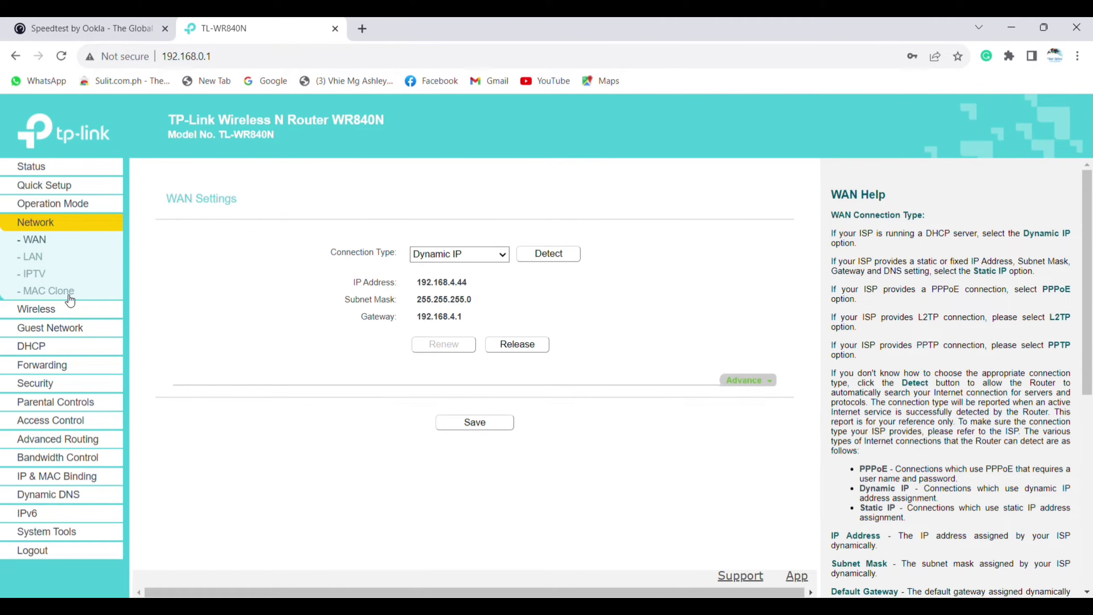
click(38, 258)
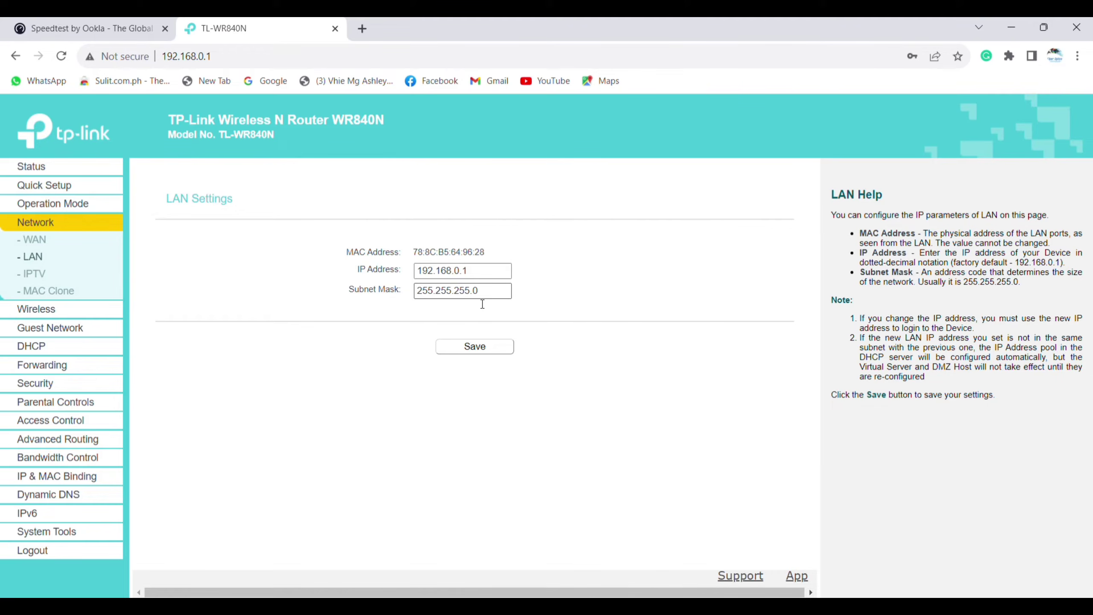
- Check the LAN IP 192.168.0.1 and subnet mask fields, then go to DHCP Settings
click(158, 52)
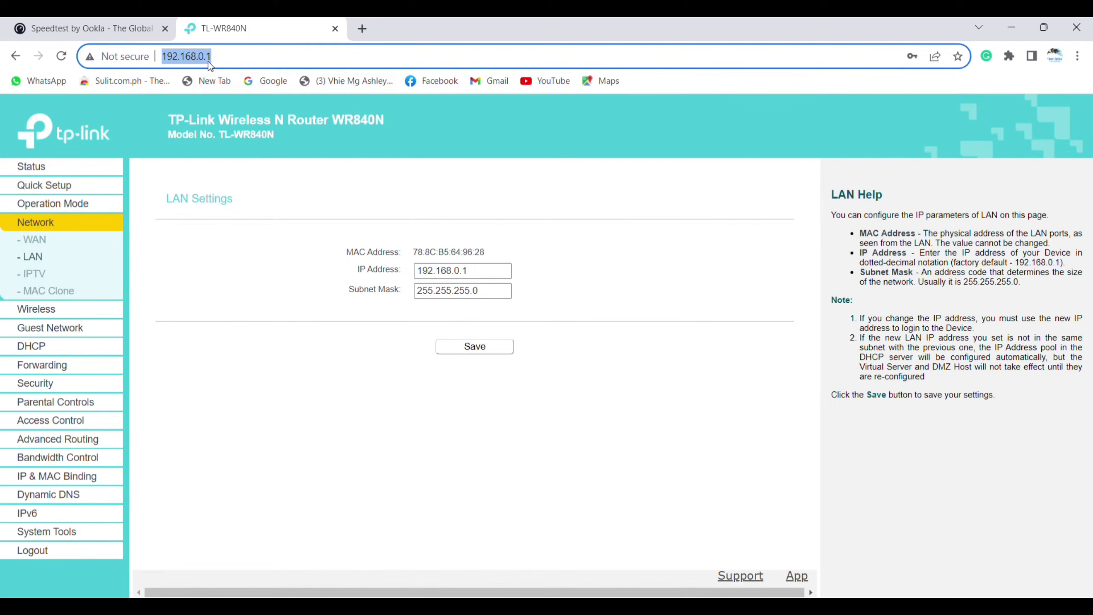
double_click(487, 275)
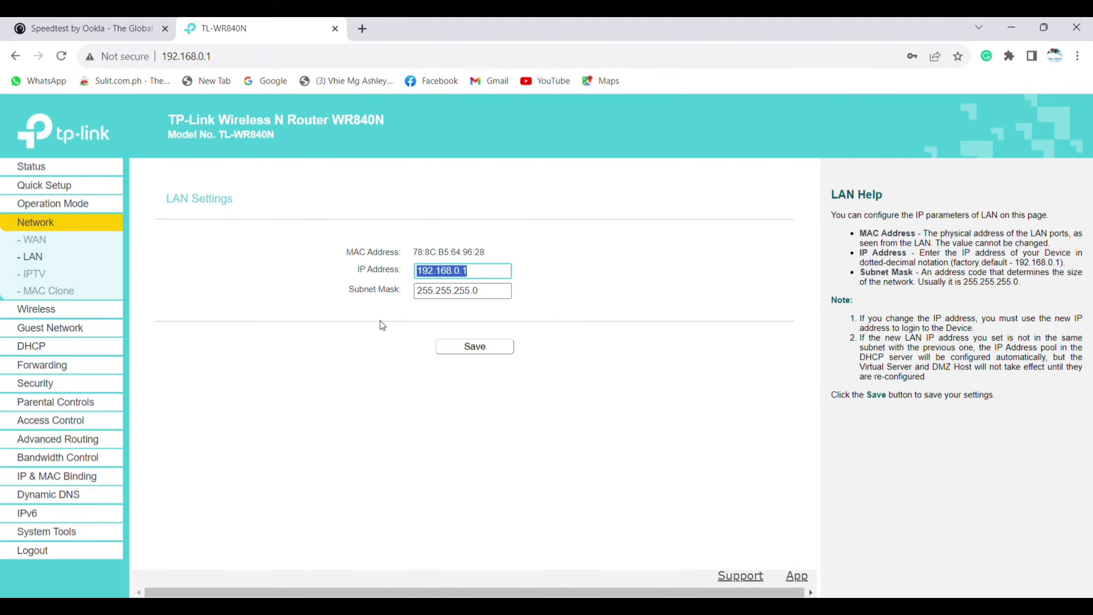
drag(226, 63, 143, 62)
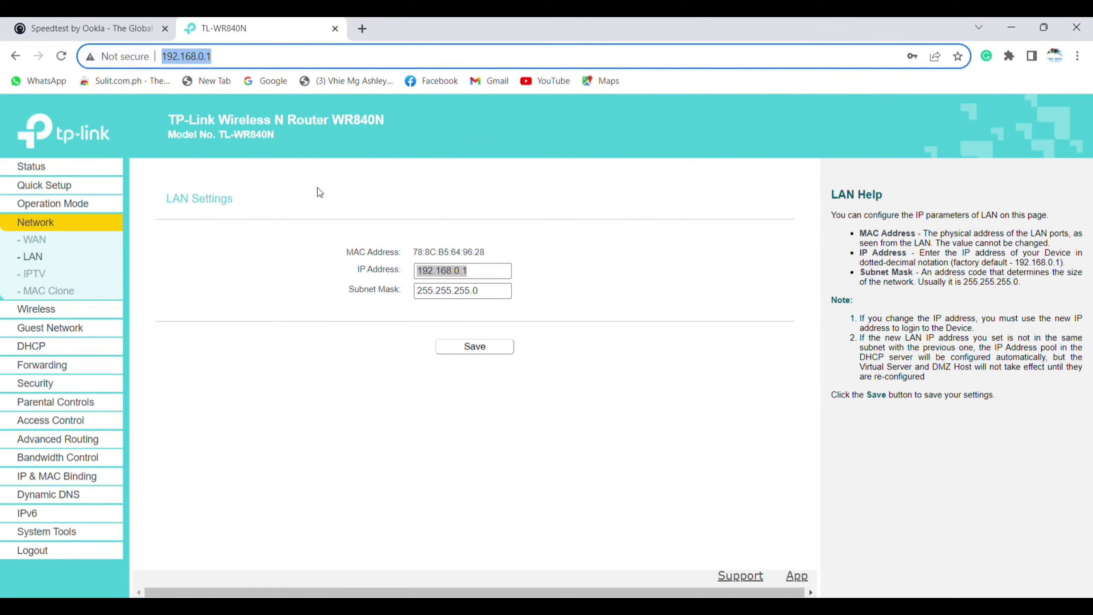
click(469, 290)
click(478, 272)
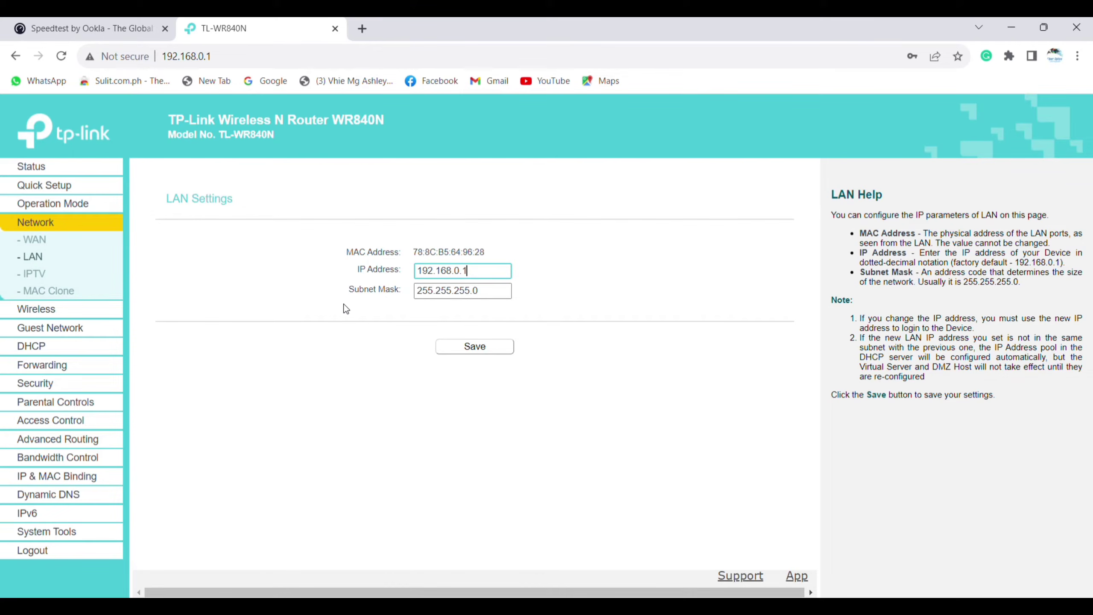
click(51, 348)
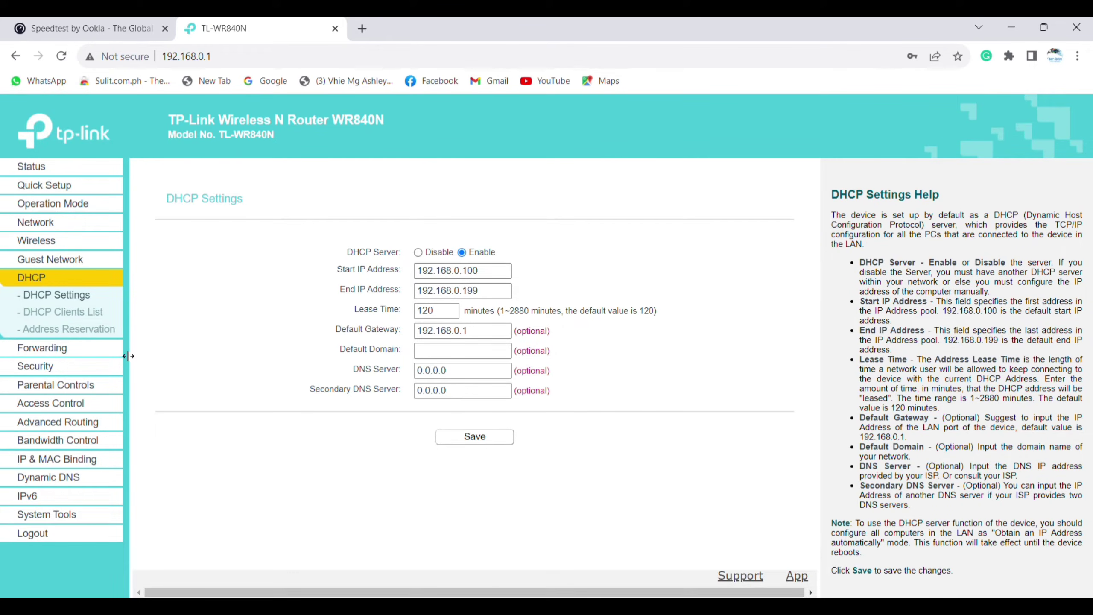
- Return from DHCP to the Network > LAN Settings page showing 192.168.0.1
click(54, 225)
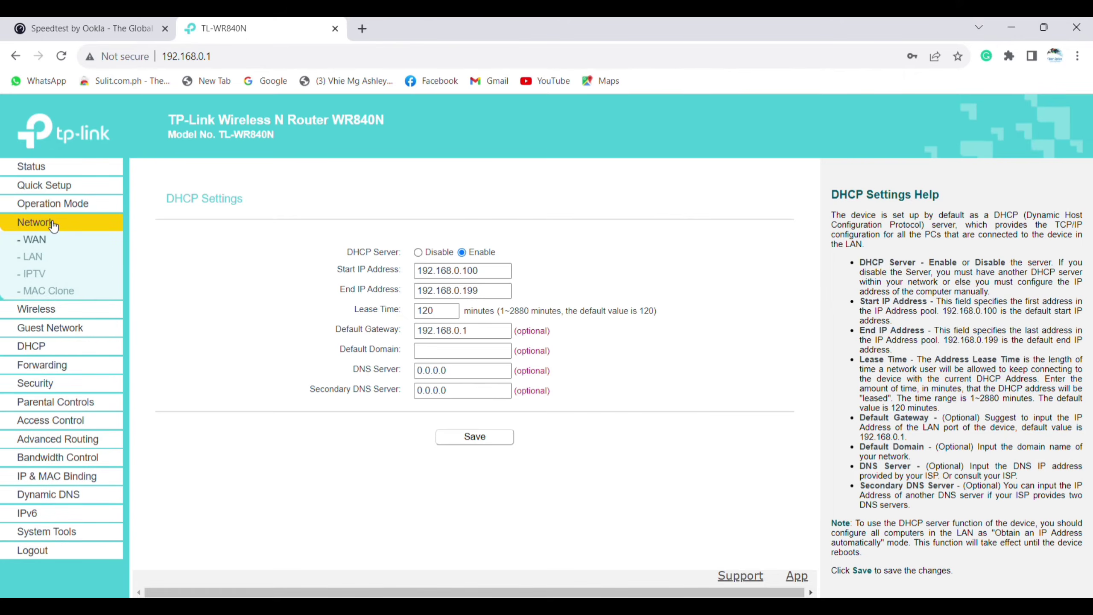
click(45, 348)
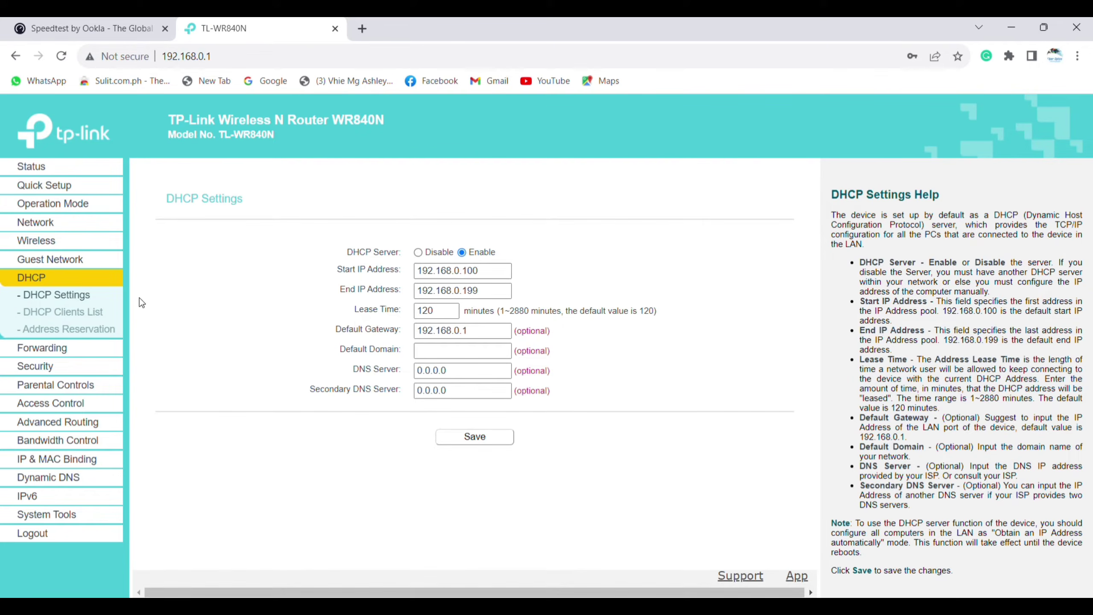
click(39, 222)
click(32, 257)
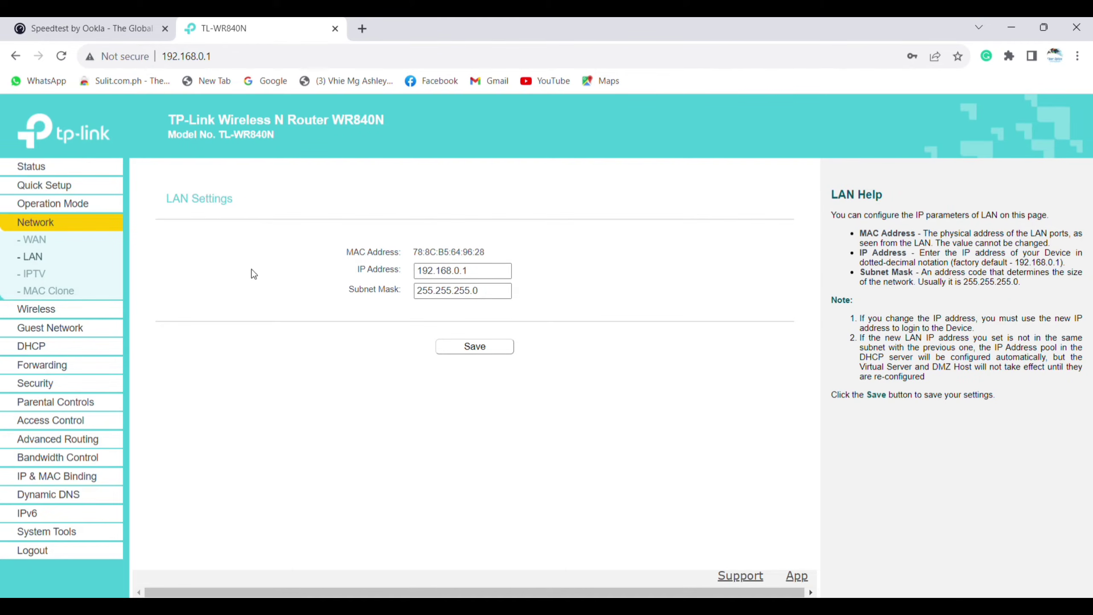
- Change the LAN IP's third octet from 0 to 5, save, and confirm the reboot
click(466, 273)
key(BackSpace)
text(5)
click(494, 346)
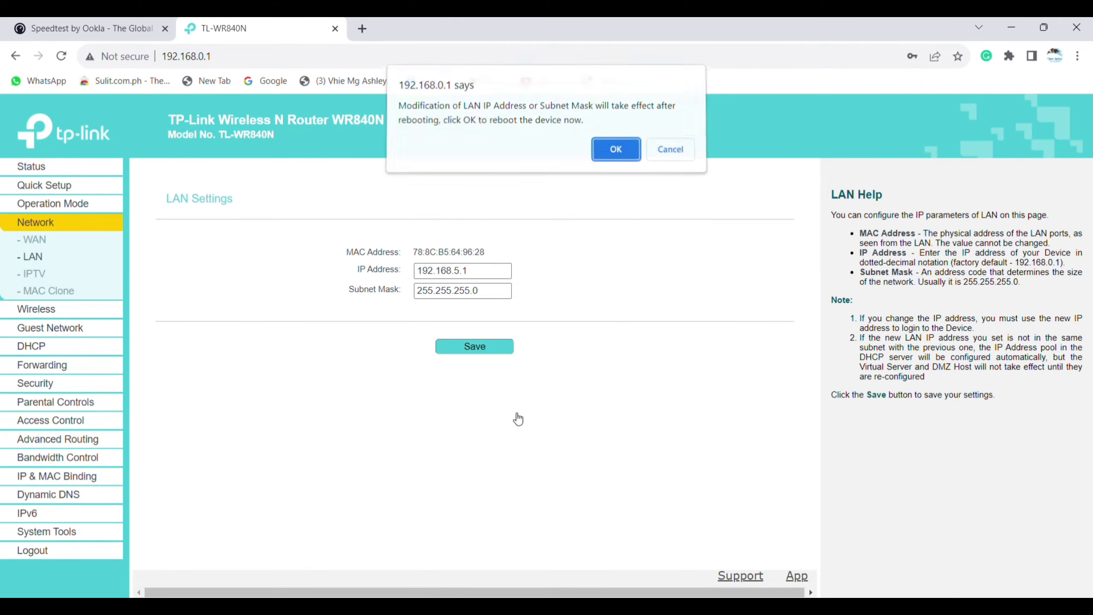
click(614, 152)
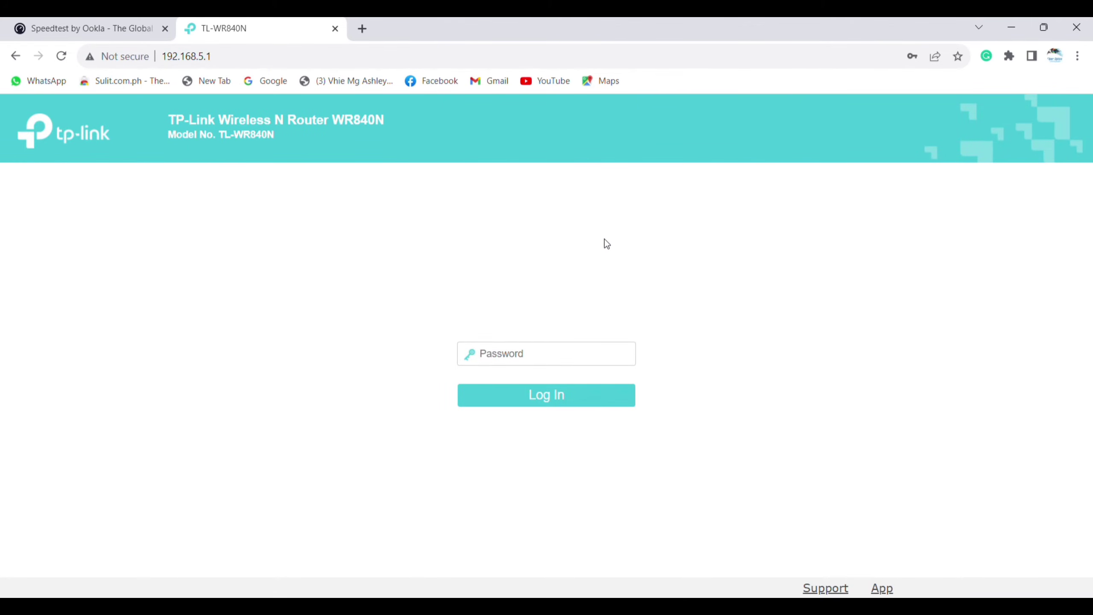
- Log back in at 192.168.5.1 by entering the router's login password
click(215, 60)
click(232, 61)
double_click(232, 61)
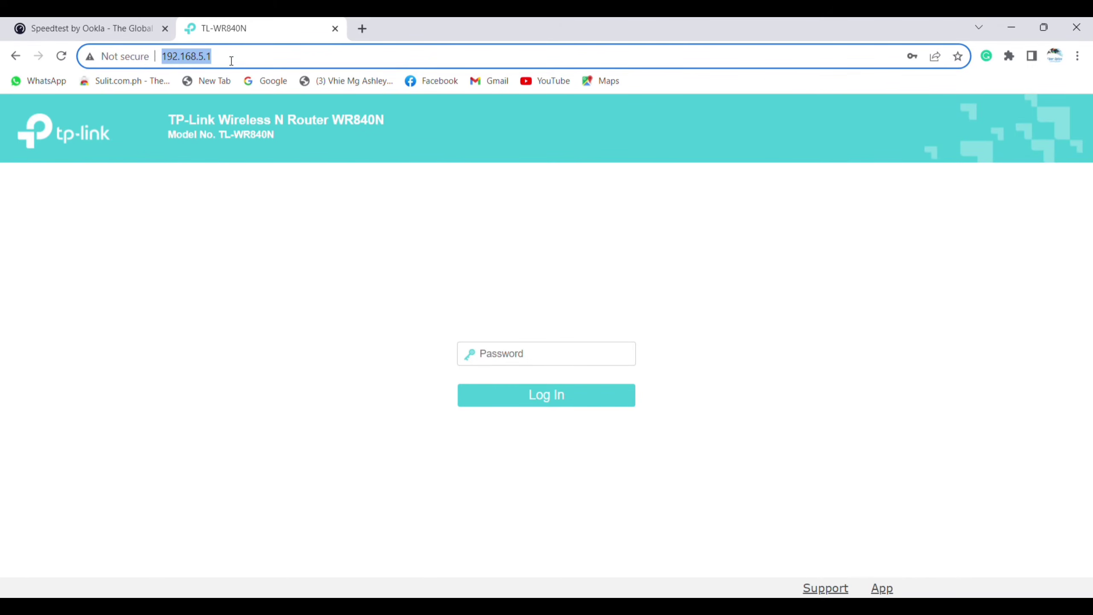
click(515, 359)
text(ad)
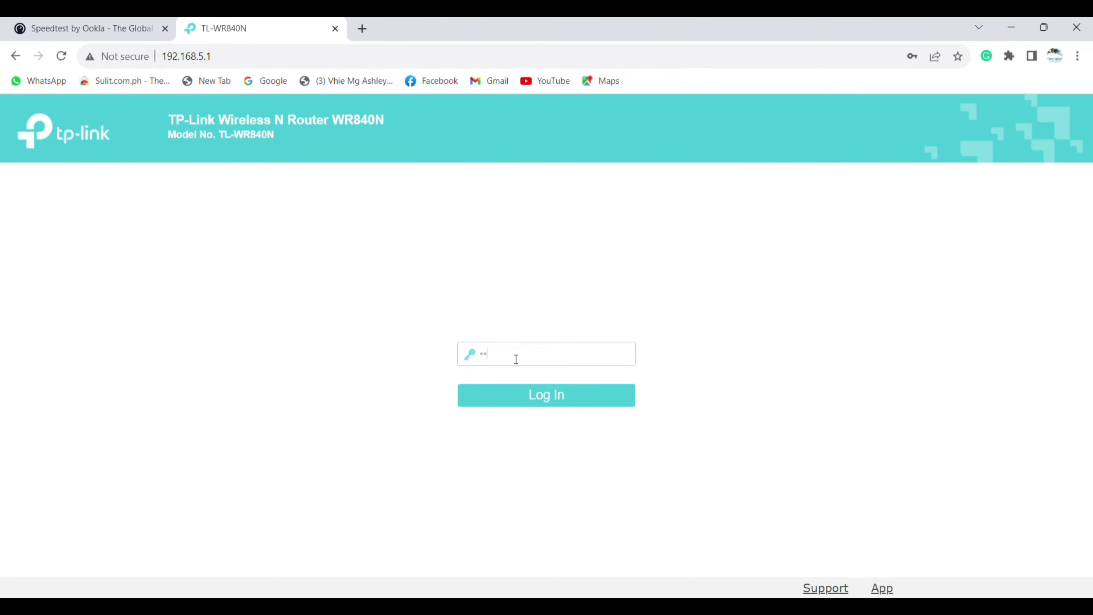
text(min12)
click(537, 396)
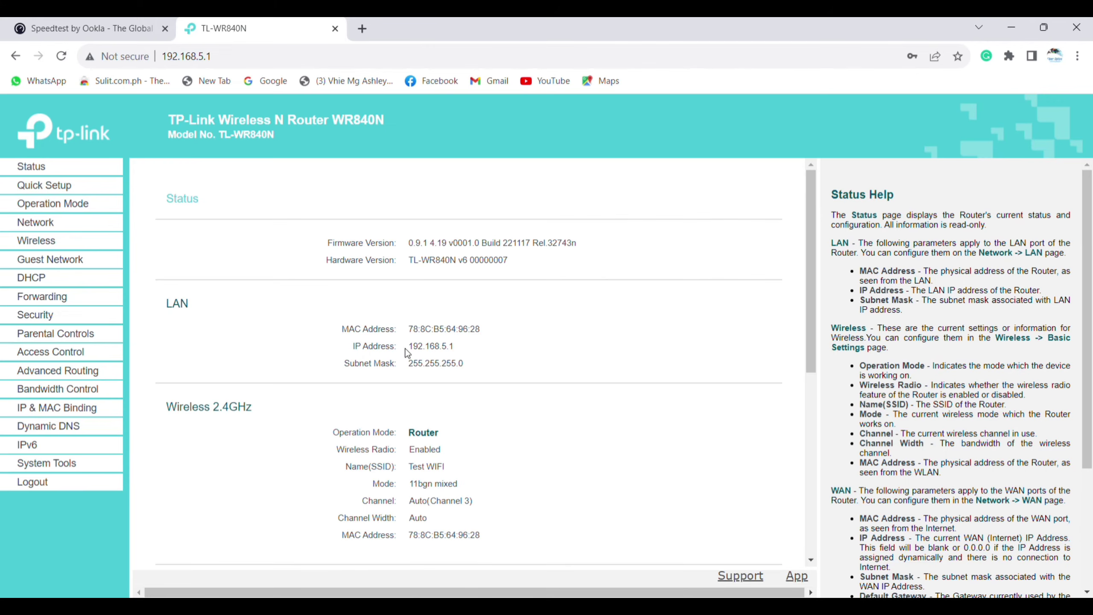
- Review the Status page, then open DHCP Settings with pool 192.168.5.100–192.168.5.199 and gateway 192.168.5.1
scroll(436, 402, down, 2)
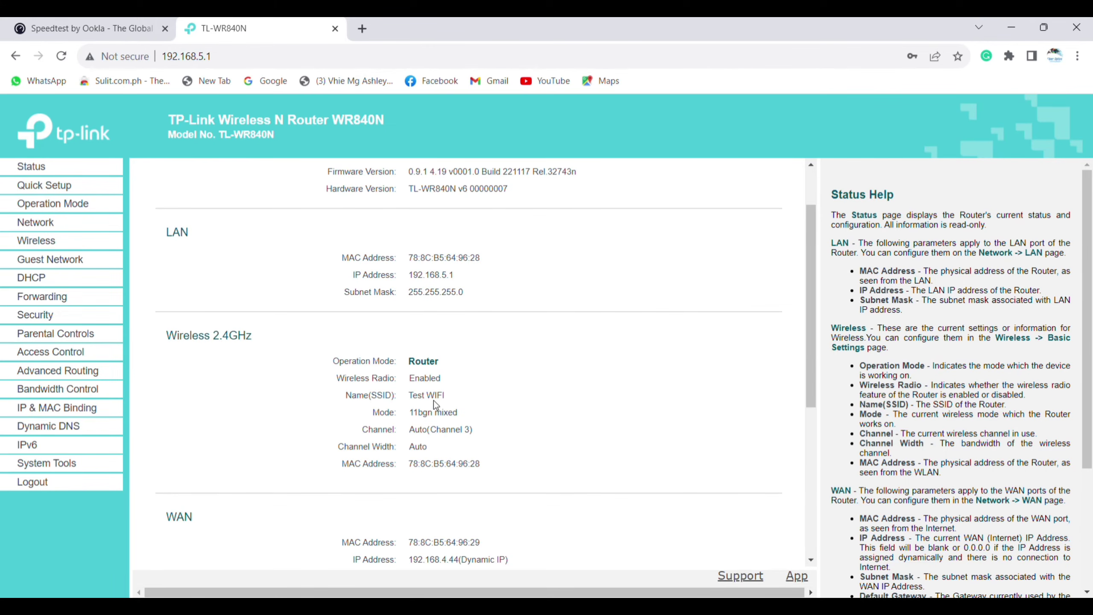
scroll(442, 443, down, 5)
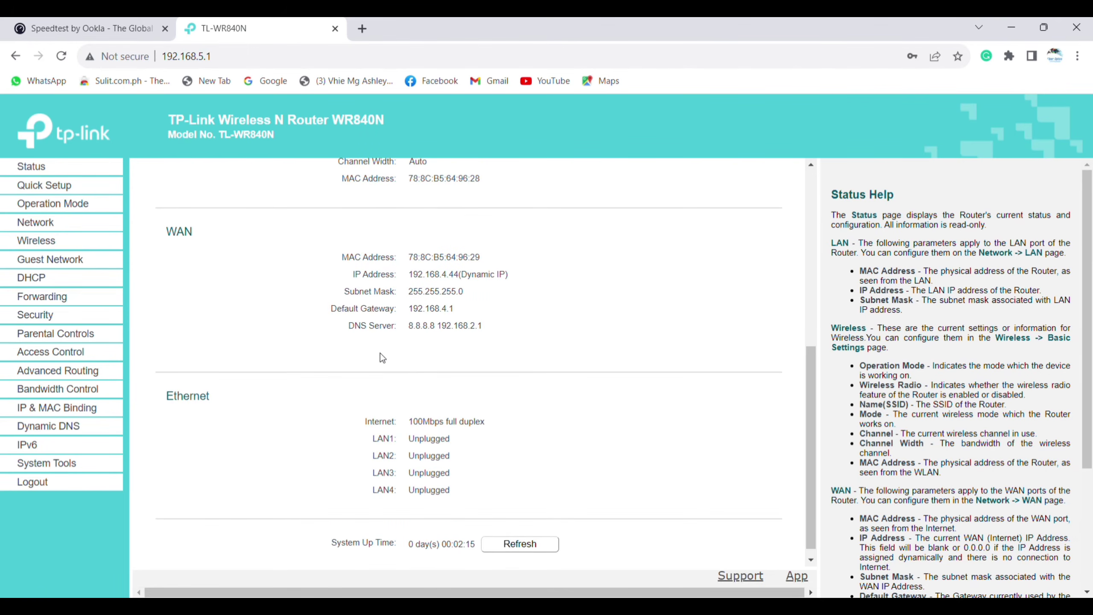
scroll(380, 353, up, 3)
scroll(223, 414, down, 3)
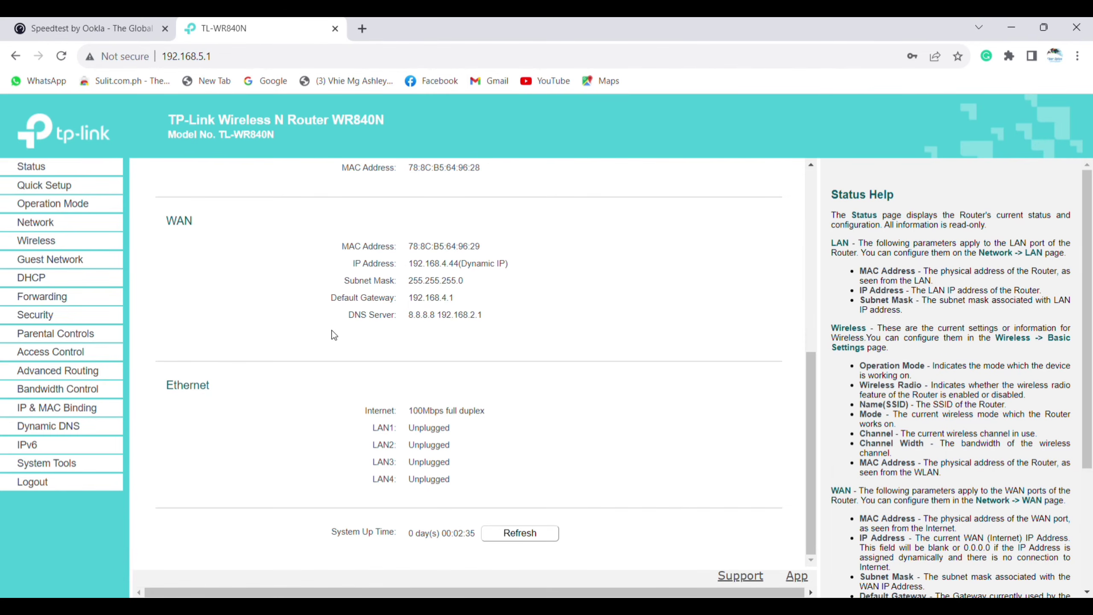
scroll(340, 331, up, 4)
scroll(339, 331, up, 3)
click(44, 280)
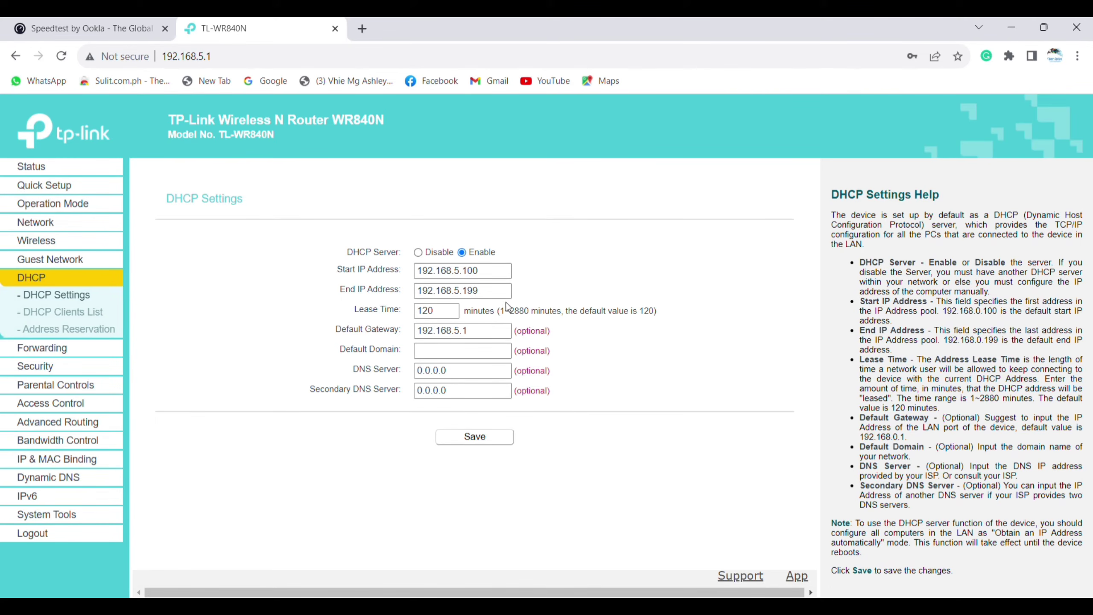
click(47, 222)
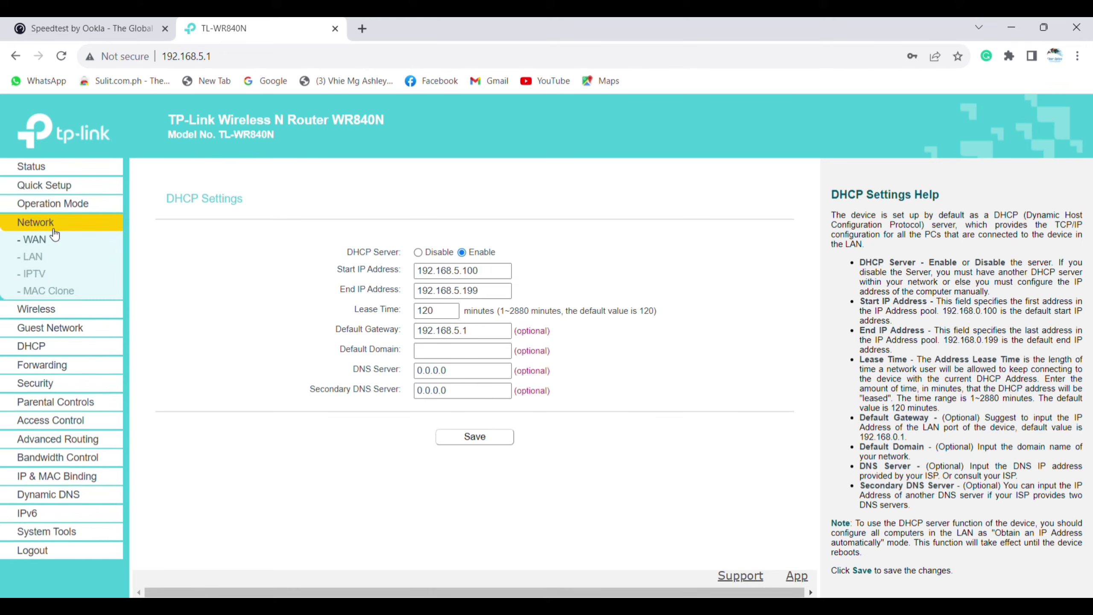
click(44, 258)
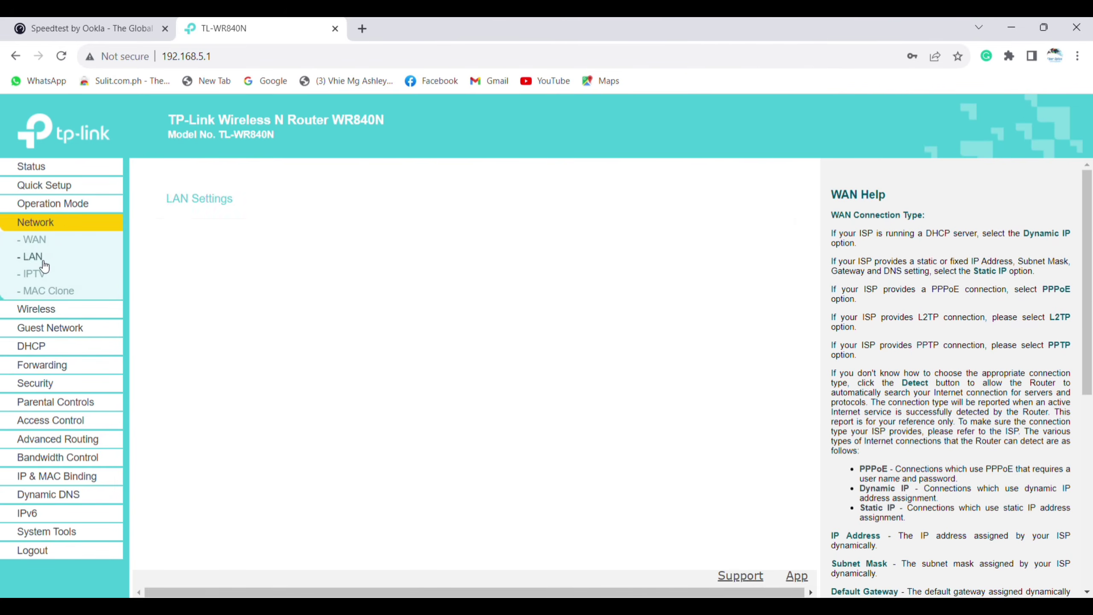
click(44, 350)
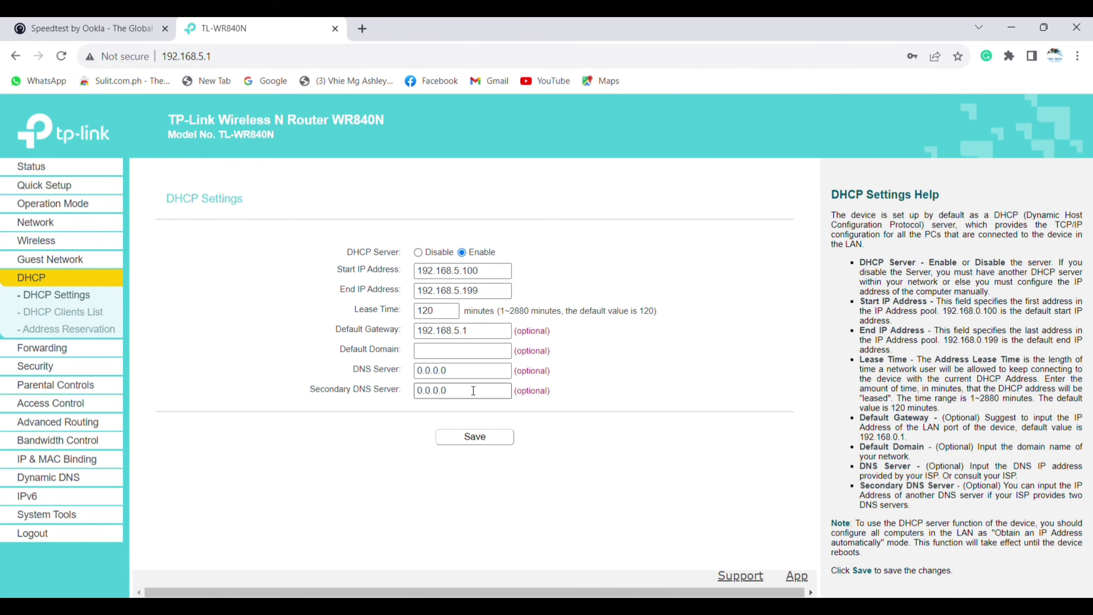
- Replace the DHCP DNS servers with 8.8.8.8 (primary) and 192.168.5.1 (secondary)
drag(465, 371, 401, 375)
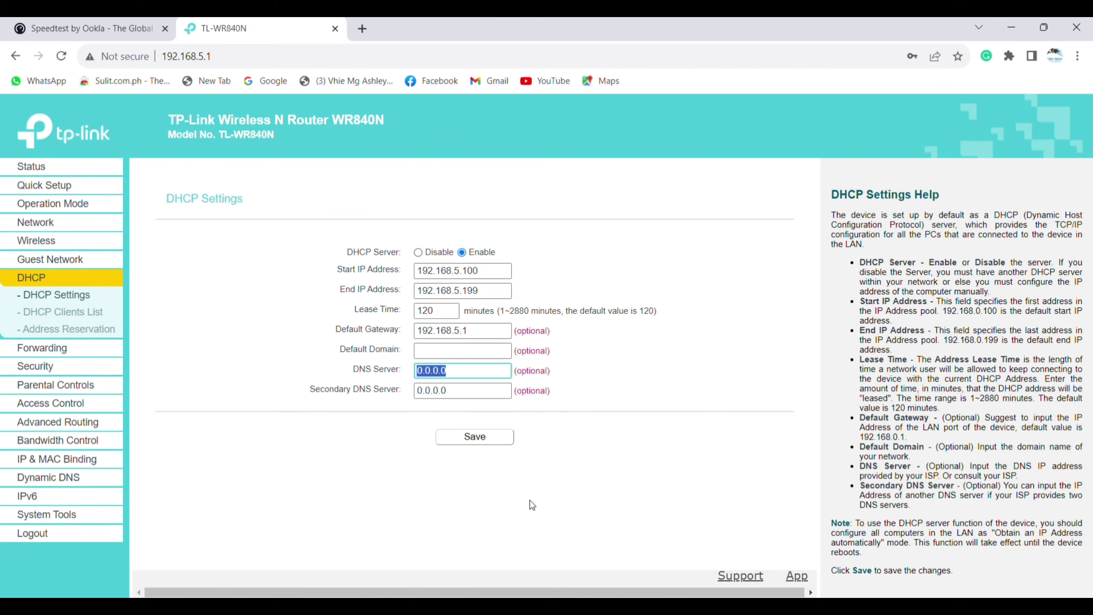
text(8.8.8.8)
drag(467, 392, 400, 393)
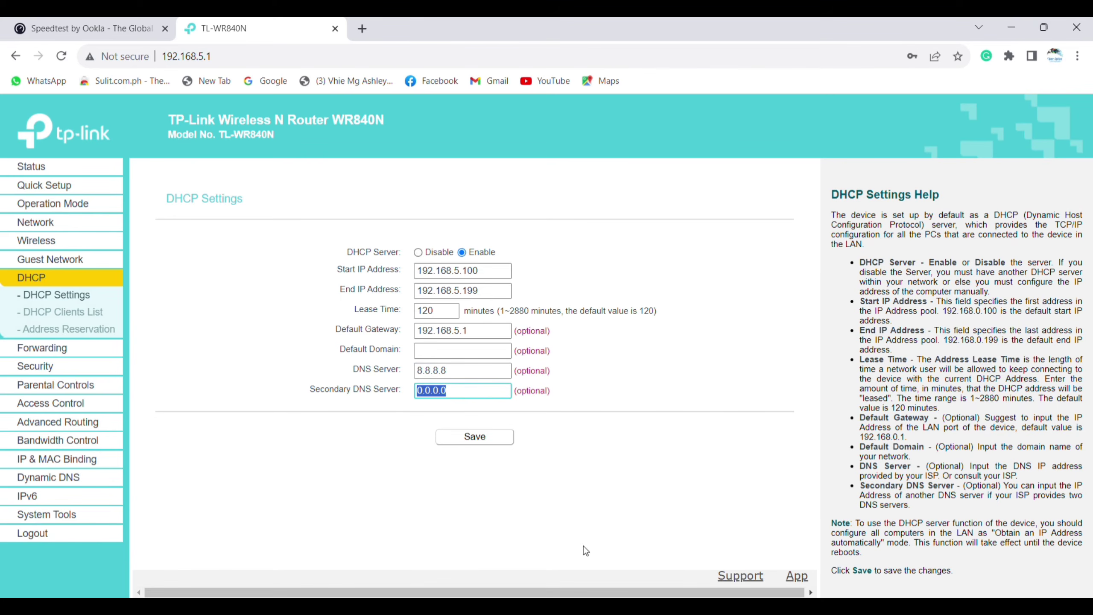
text(192.168.5.1)
- Close the accidentally opened help page, save the DNS settings, and return to Speedtest
key(F1)
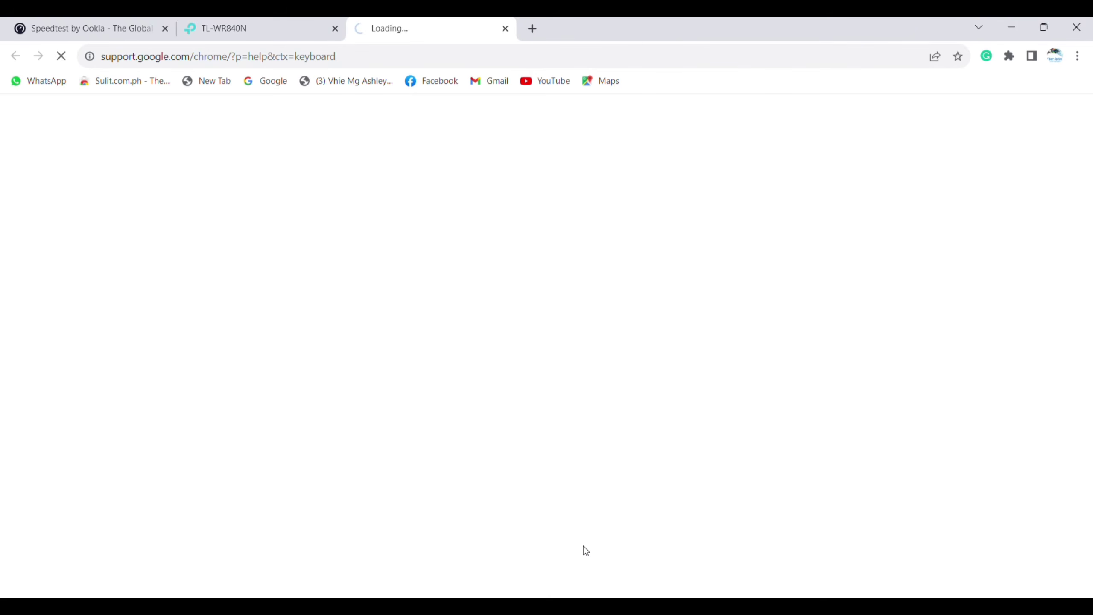
click(505, 29)
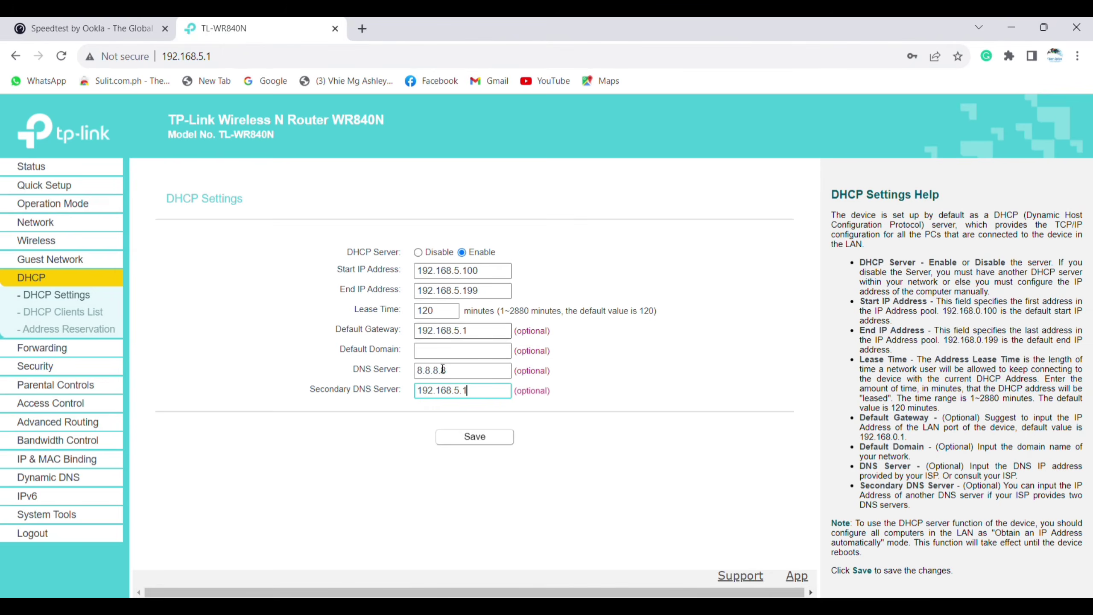
click(501, 446)
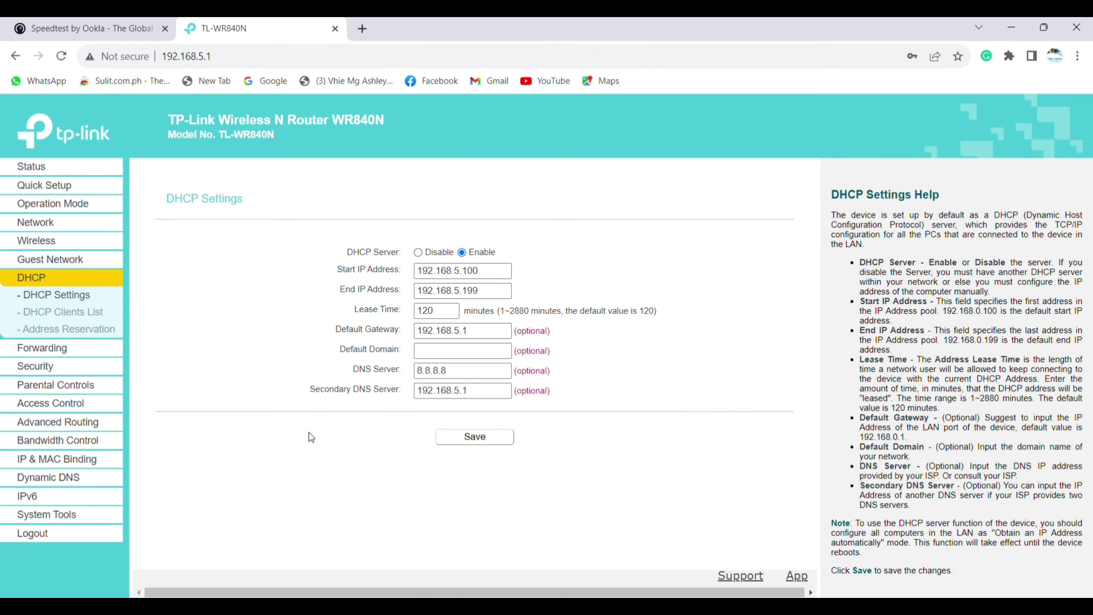
key(ctrl+shift+Tab)
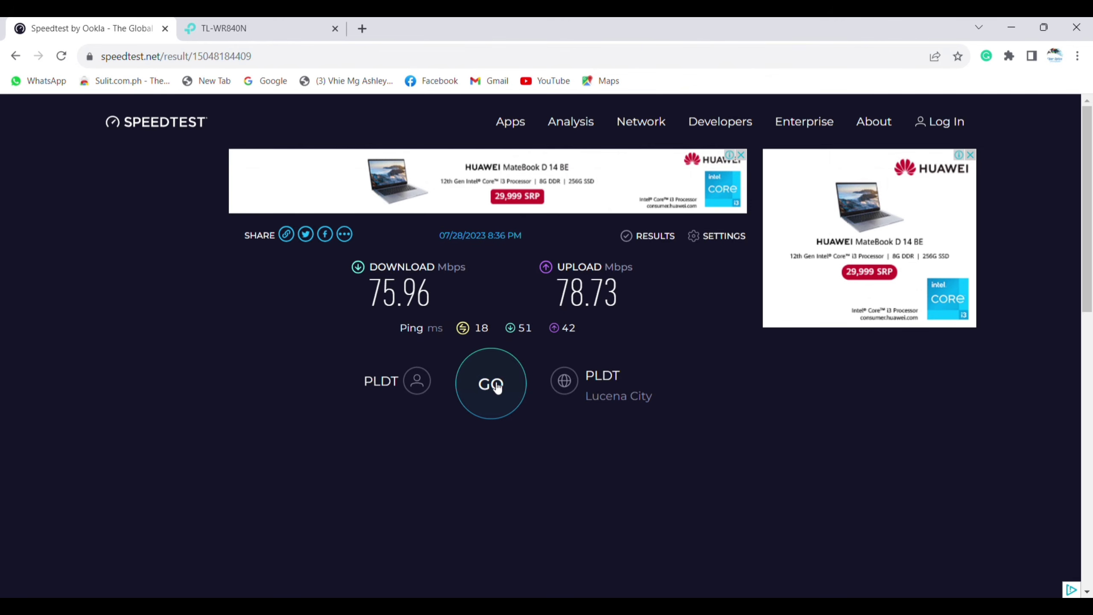
- Run a new Speedtest, yielding 75.96 Mbps down, 78.73 Mbps up, 18 ms ping
click(495, 387)
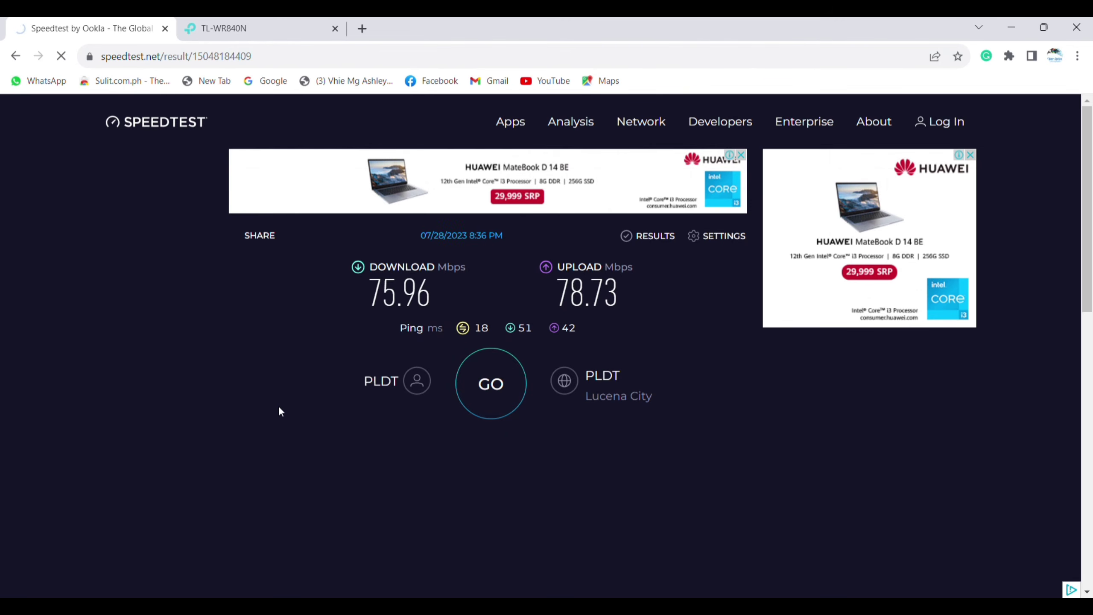